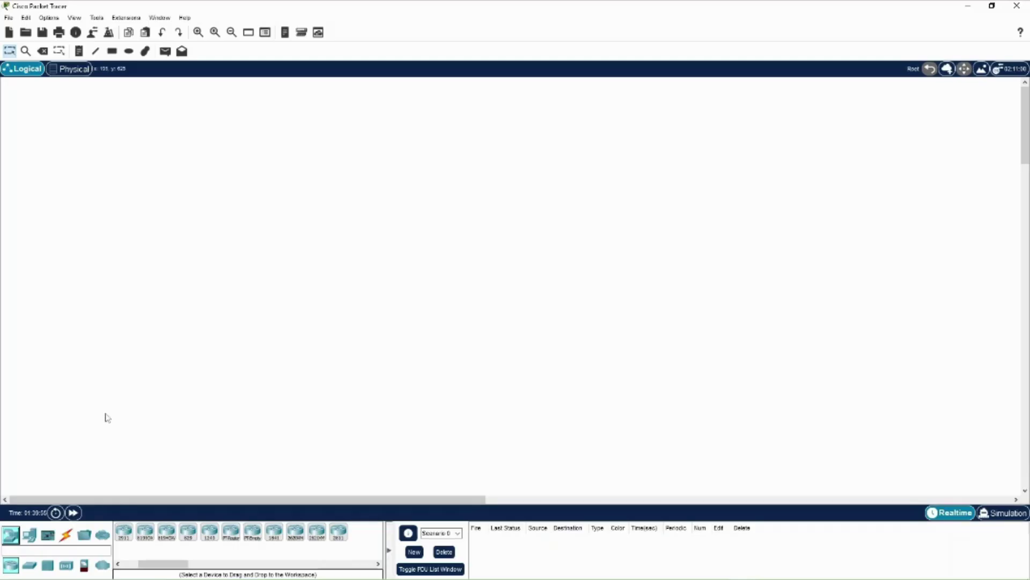
Add a 2960 switch to the workspace and shift it slightly upward
left_click(31, 567)
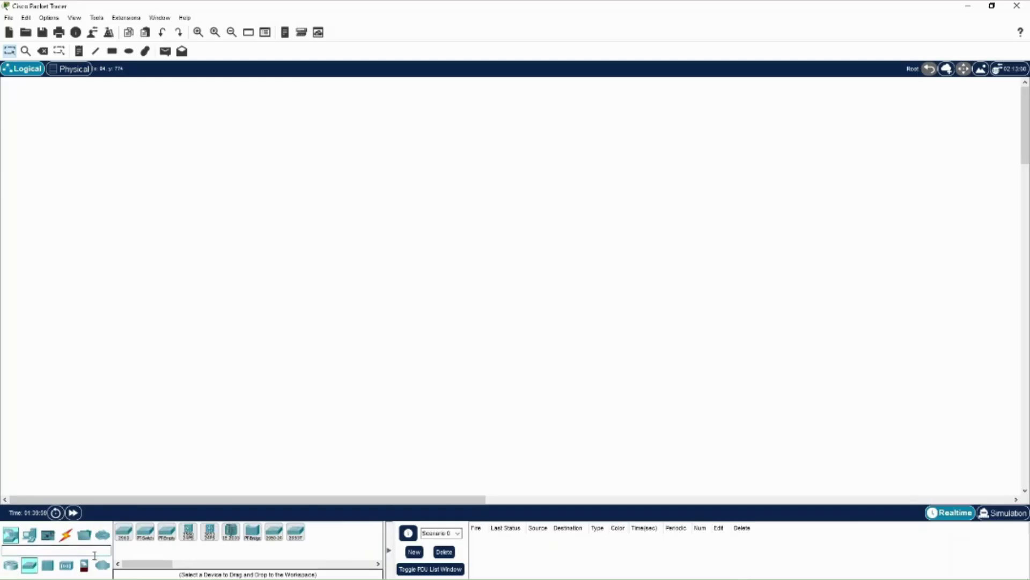
left_click(124, 531)
left_click(421, 259)
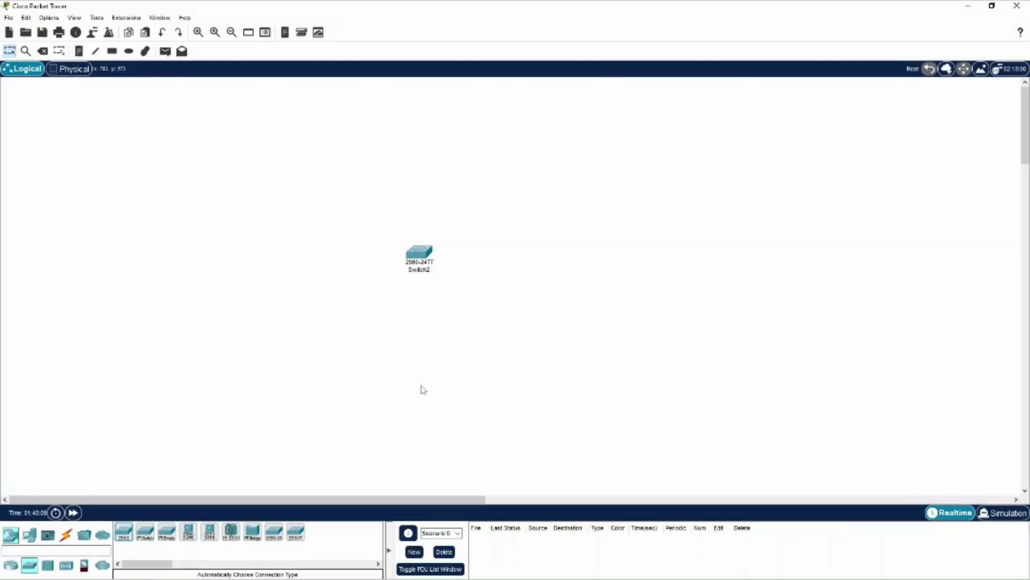
left_click_drag(425, 258, 431, 245)
mouse_move(430, 234)
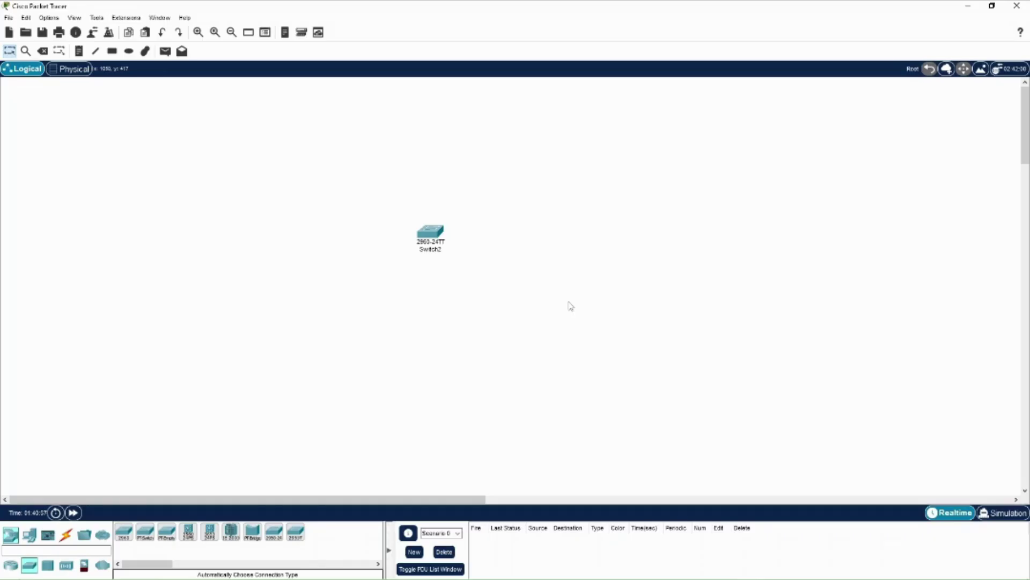
Inspect the switch's physical device view at larger and smaller scale, and view its global settings
left_click(434, 236)
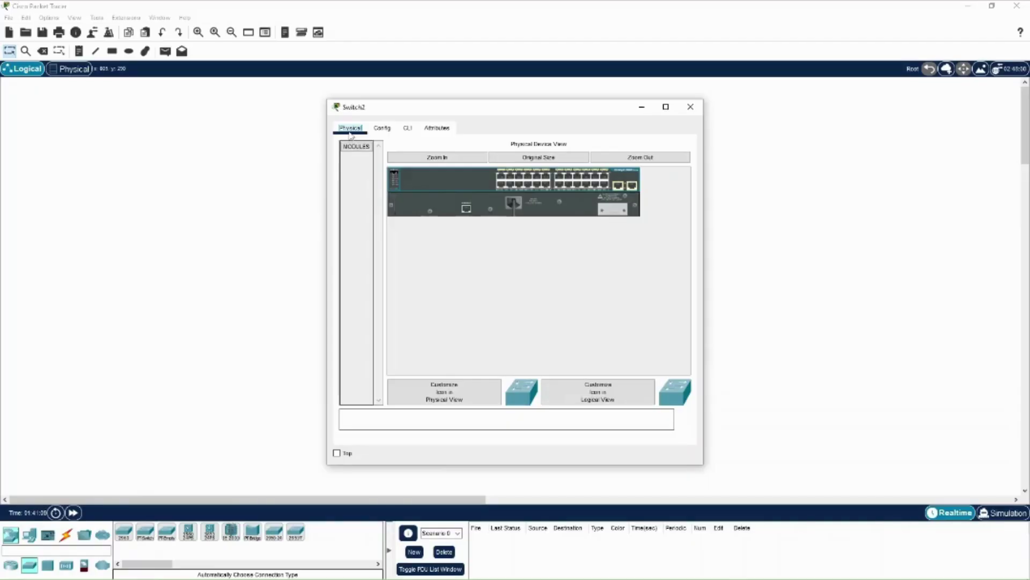
left_click(434, 161)
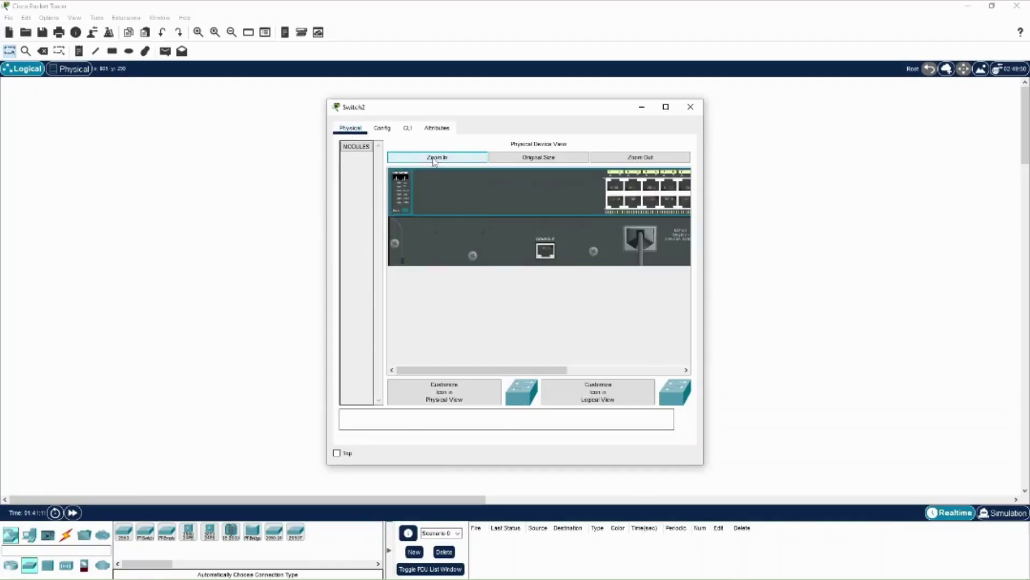
left_click_drag(327, 108, 86, 107)
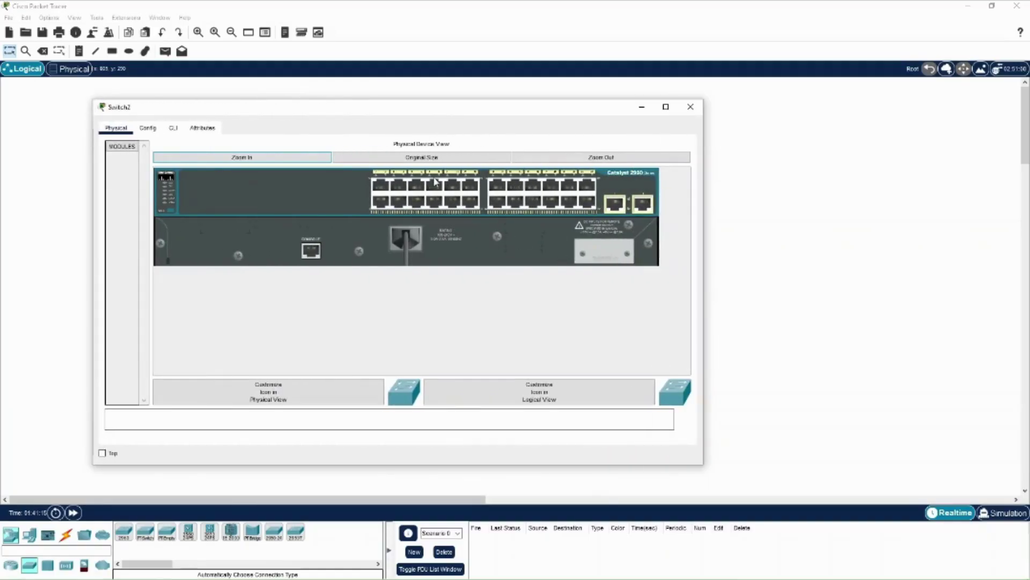
left_click(608, 162)
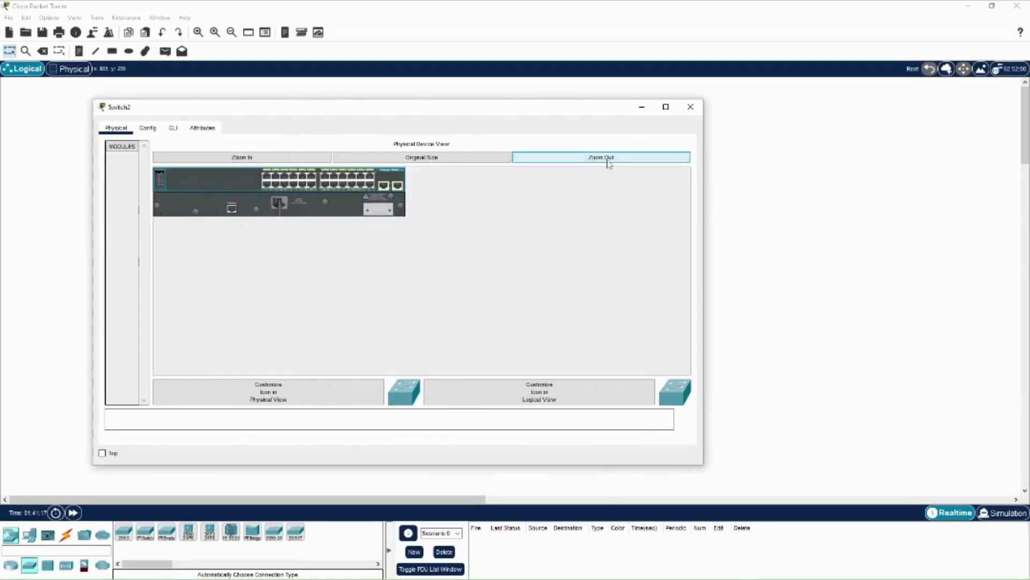
left_click(225, 161)
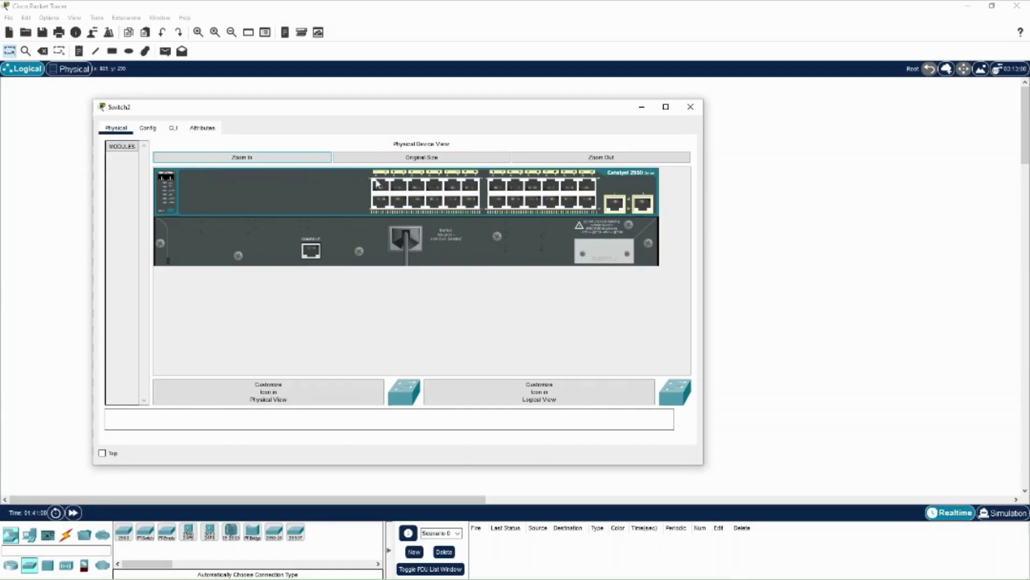
left_click(148, 128)
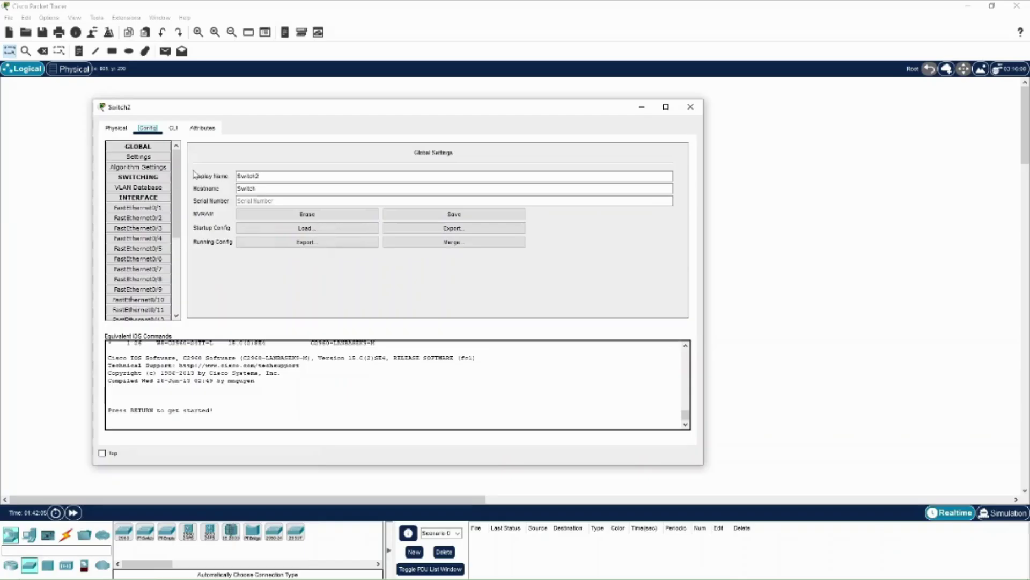
Open the switch's command line and enter global configuration mode with the commands en and config t
left_click(173, 132)
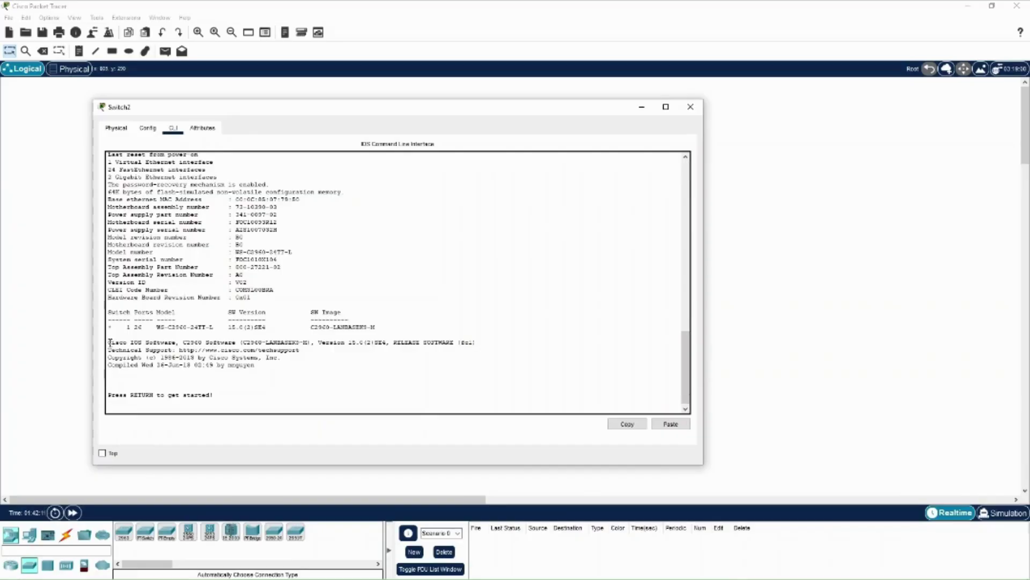
left_click_drag(108, 342, 421, 343)
left_click(233, 401)
key("Return")
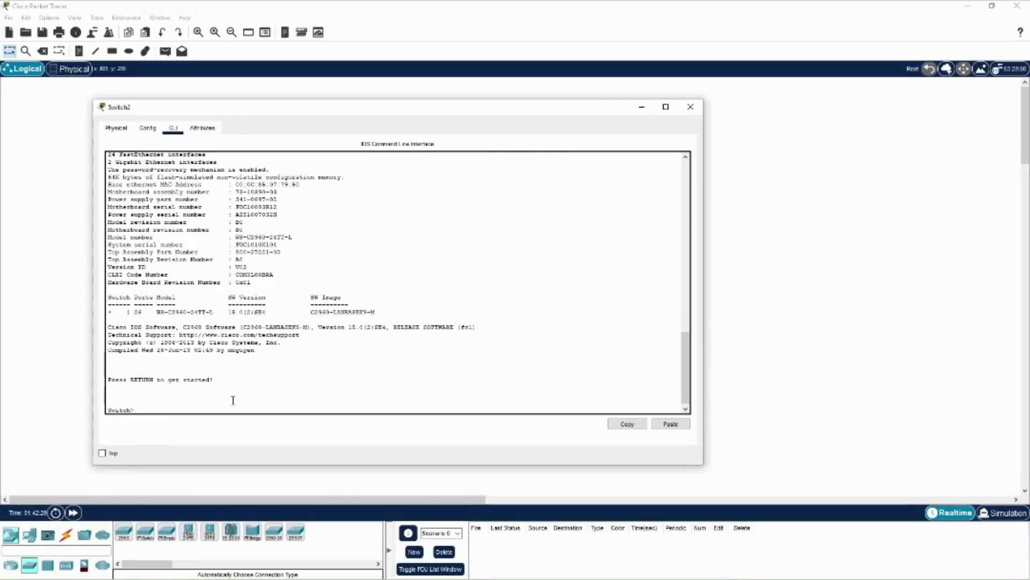
type("en")
key("Return")
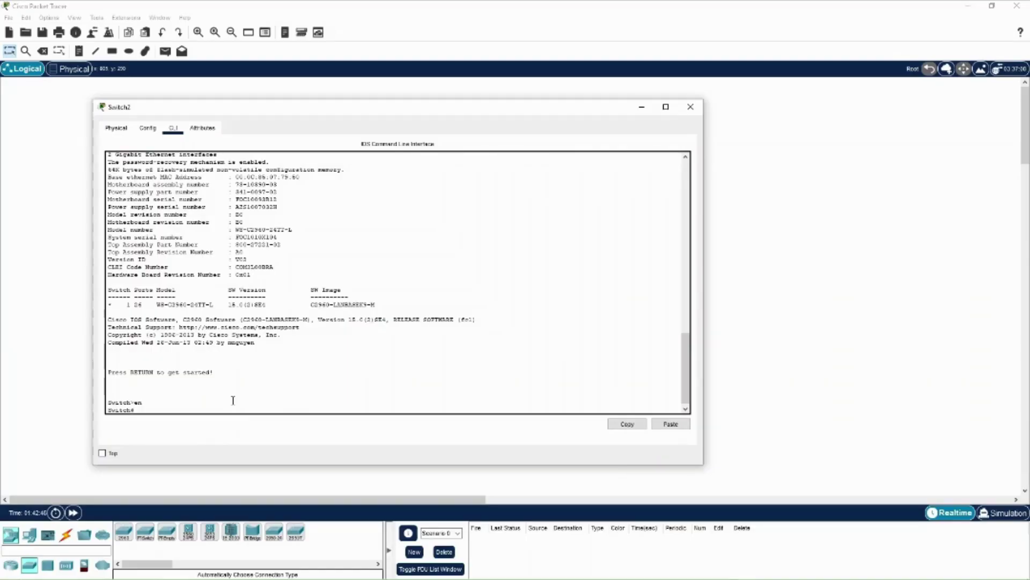
type("config t")
key("Return")
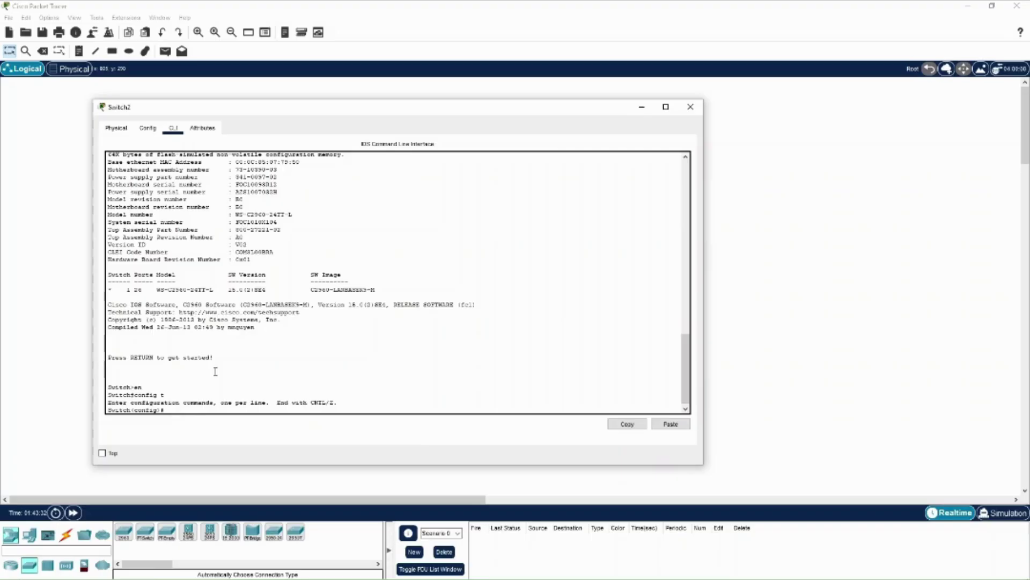
Create VLANs 10, 20, 30, 40 and 50 on the switch
type("vlan")
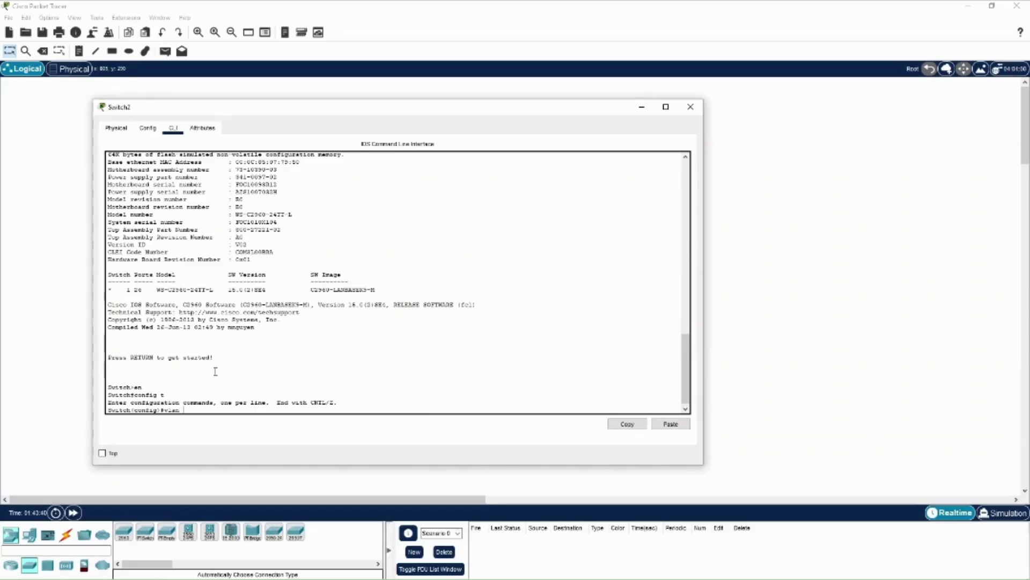
type("10")
key("Return")
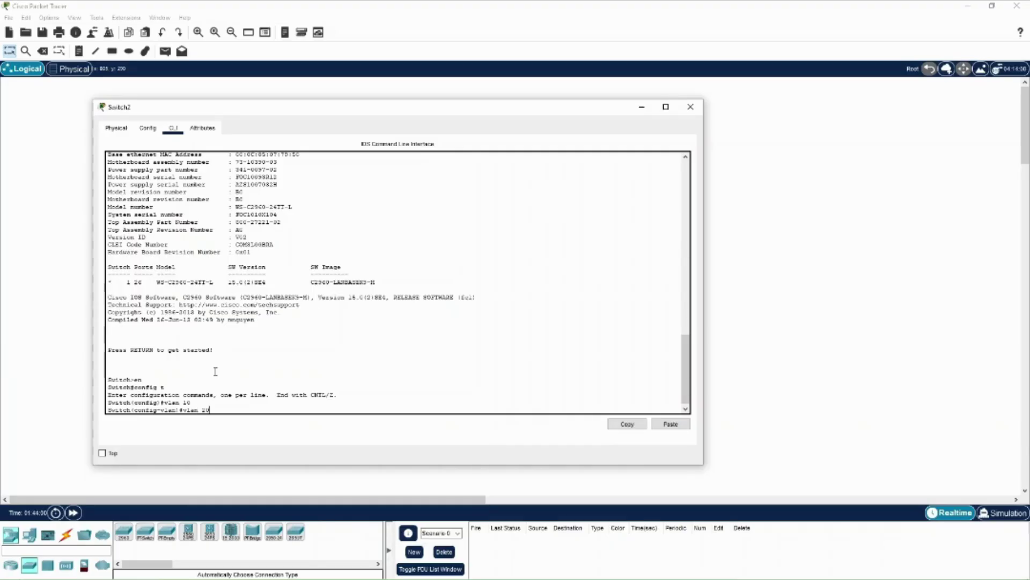
key("Return")
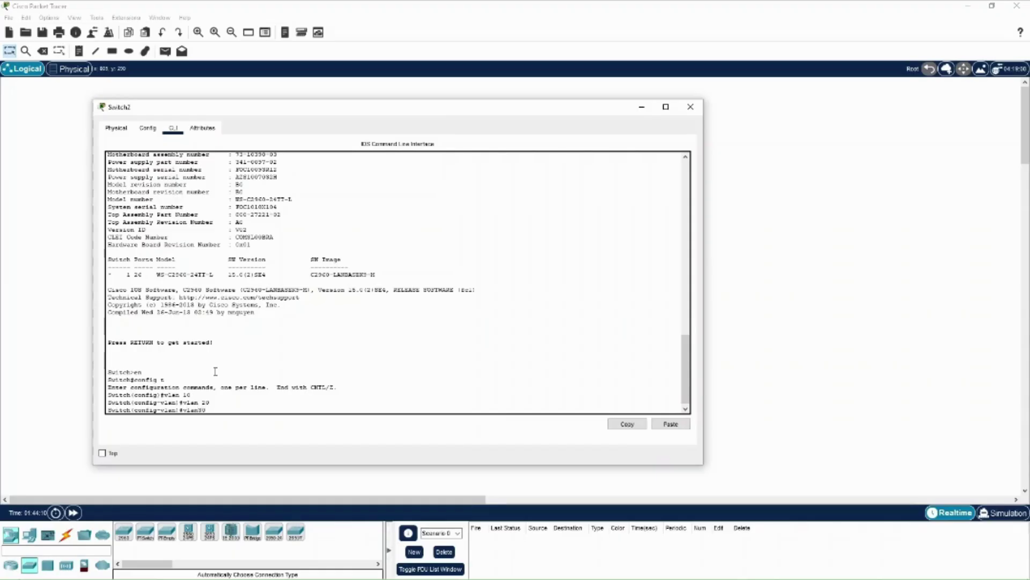
key("BackSpace")
key("BackSpace")
type("30")
key("Return")
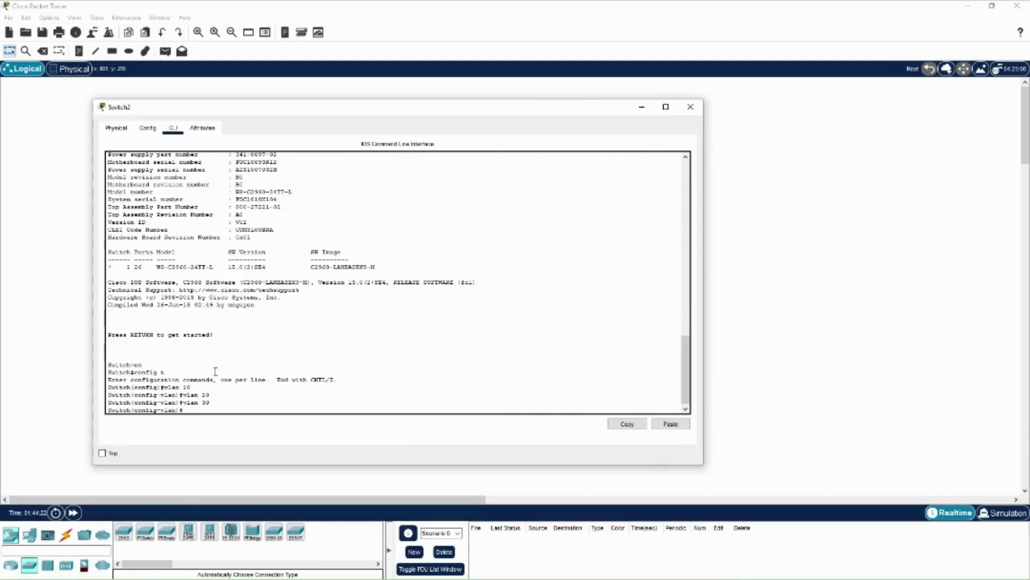
type("vlan 40")
key("Return")
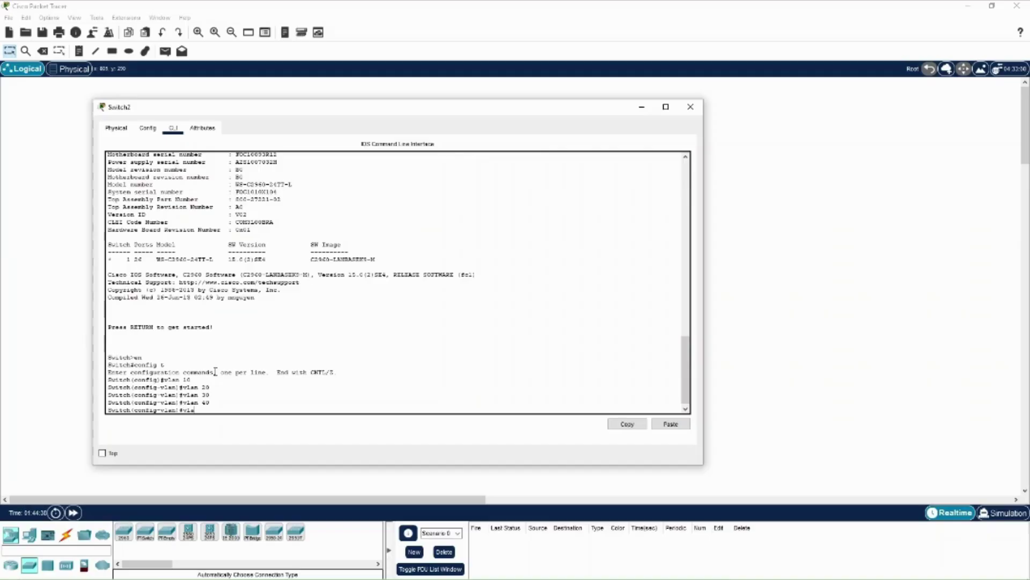
type("n 50")
key("Return")
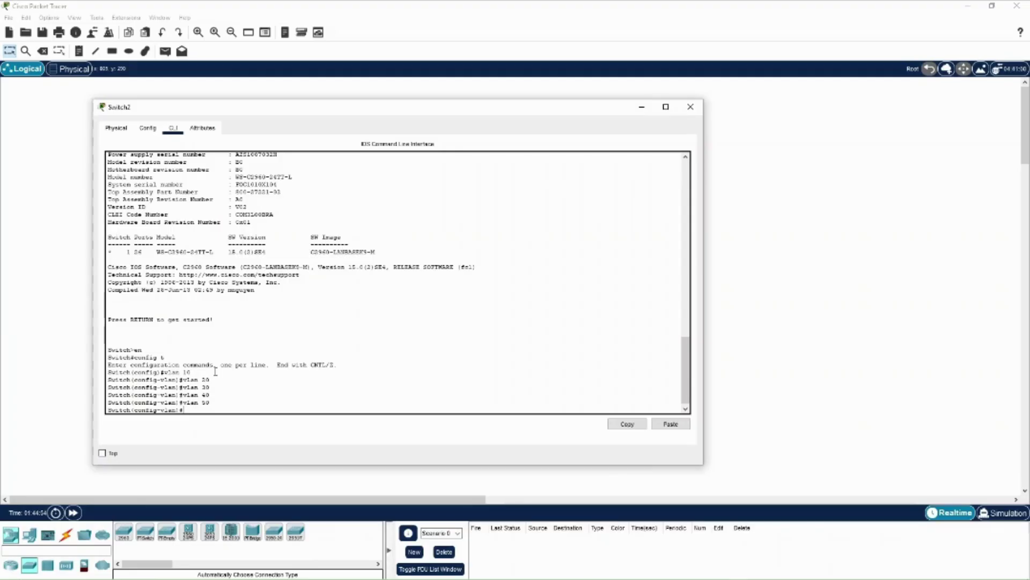
Exit to privileged mode and save the switch configuration with write memory
type("exit")
key("Return")
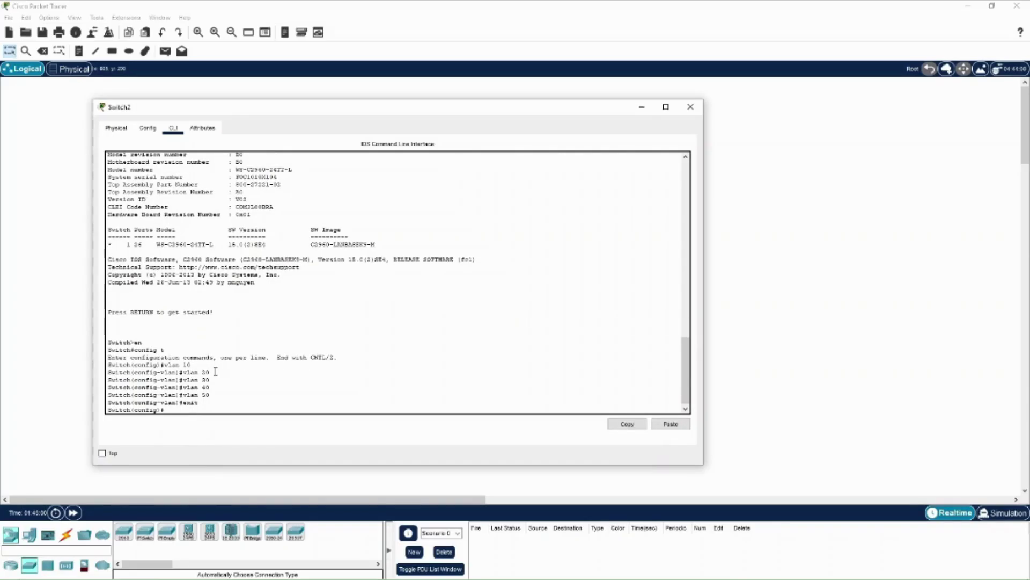
type("exit")
key("Return")
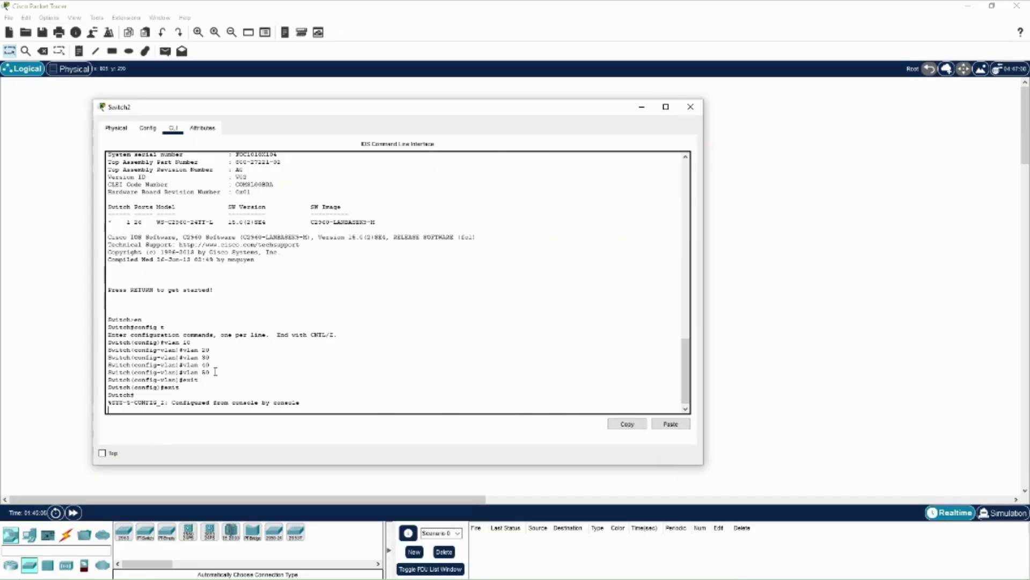
type("write m")
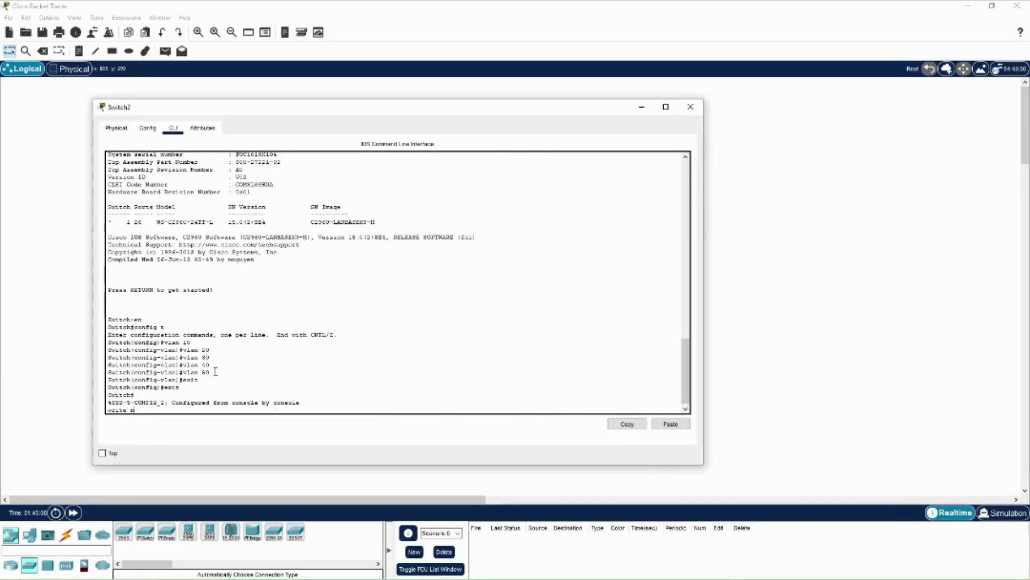
type("emory")
key("Return")
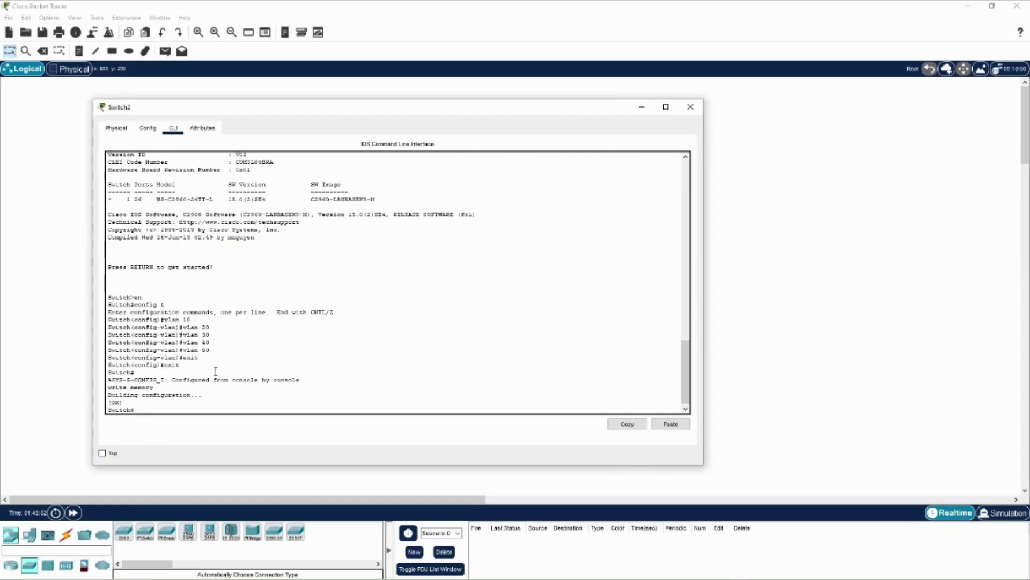
Try to display VLAN port information with the command show vlan switchport
type("show")
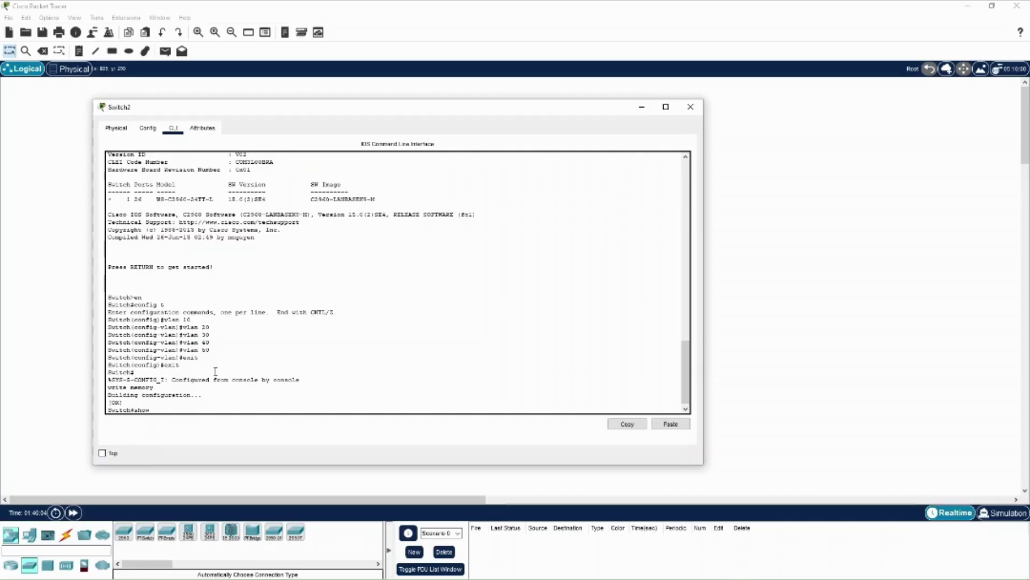
type("vlan")
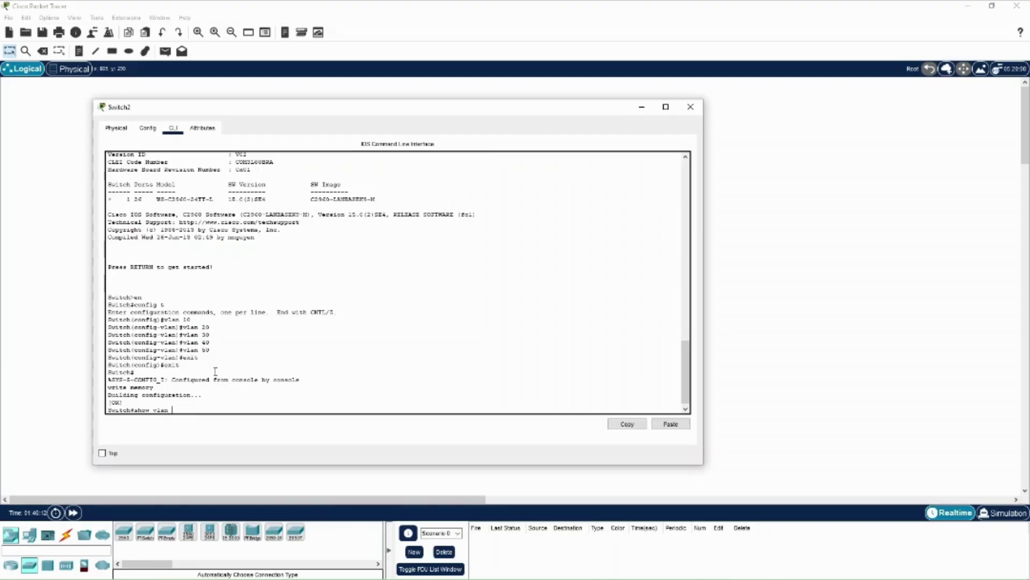
type("a")
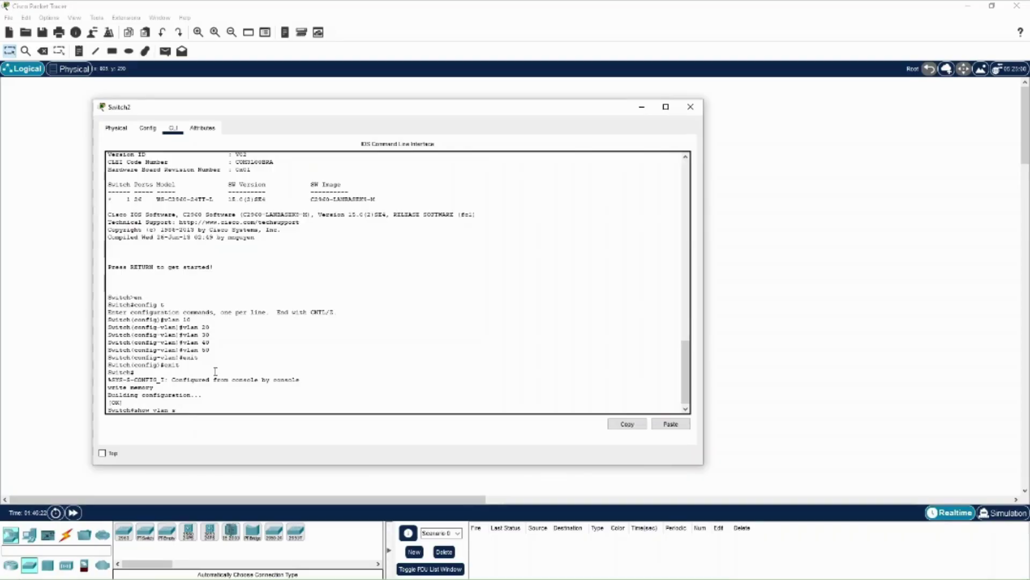
type("ri")
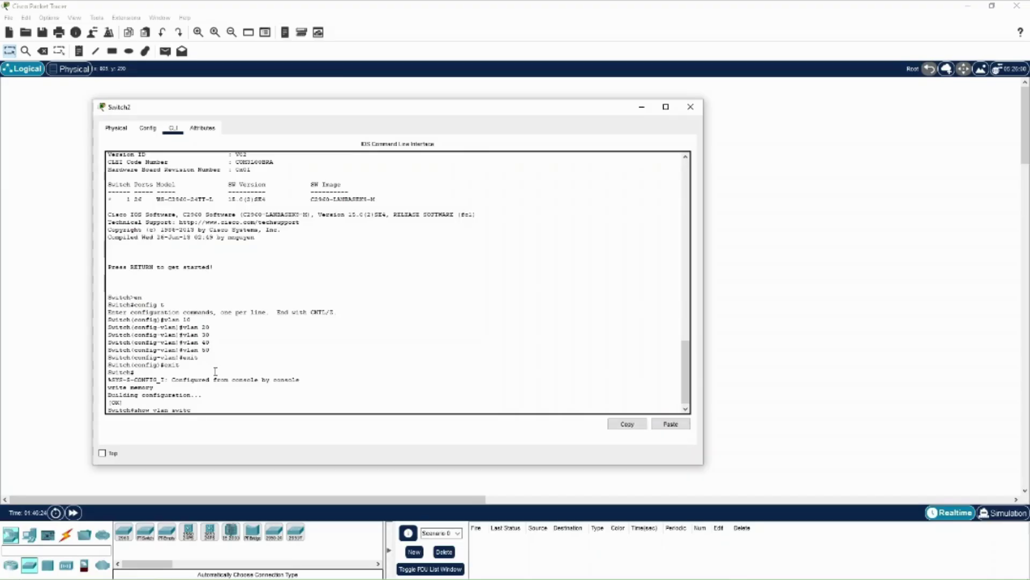
type("tchport")
key("Return")
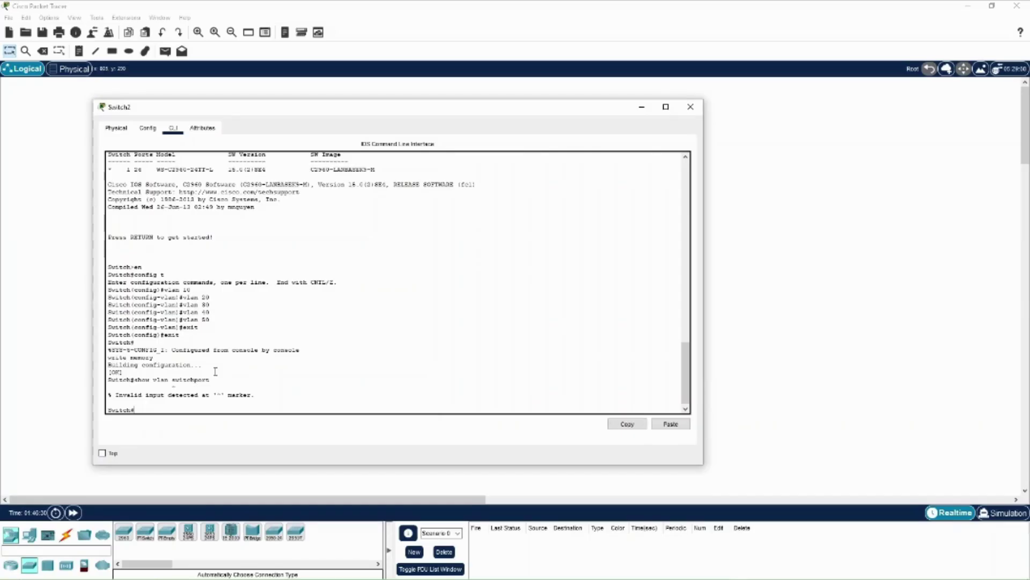
Display the switch's VLAN table with show vlan and enlarge the window to read it
type("ow vlan")
key("Return")
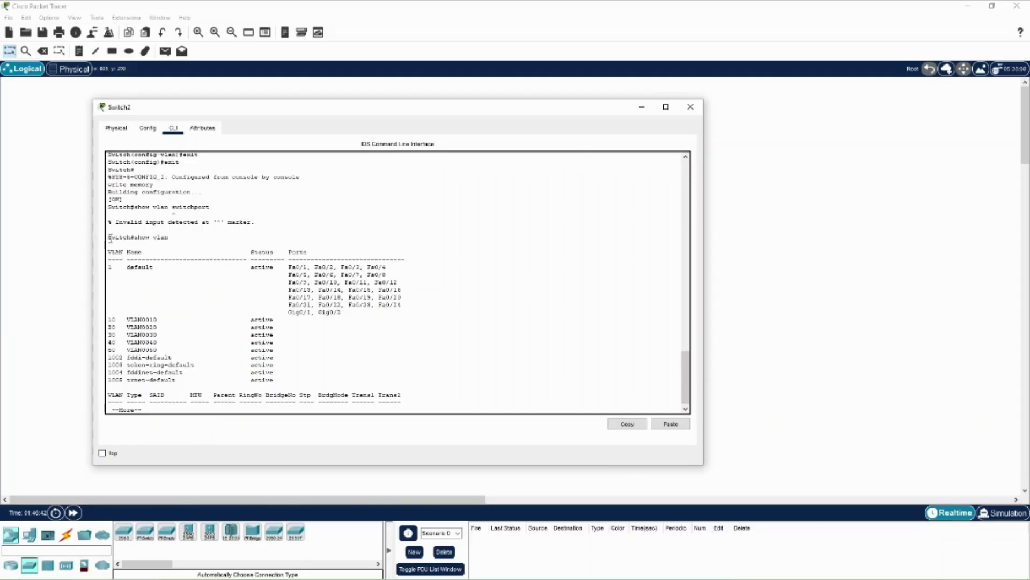
left_click_drag(107, 238, 173, 238)
left_click(132, 276)
double_click(110, 267)
left_click_drag(357, 465, 357, 487)
mouse_move(684, 406)
left_mouse_down()
mouse_move(663, 205)
mouse_move(673, 407)
left_mouse_up()
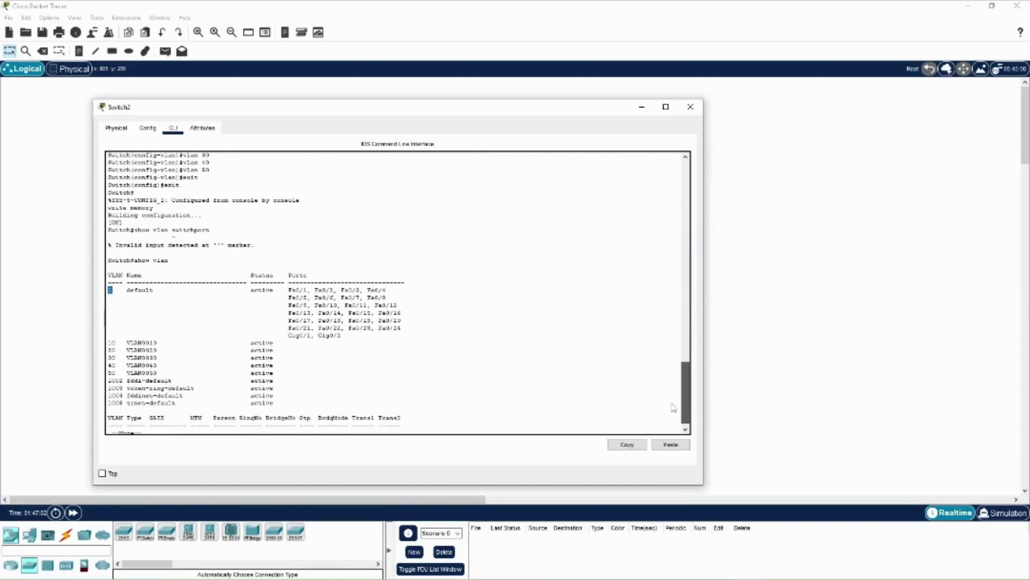
Examine the switch's physical ports, the default VLAN's port assignments and the status of VLANs 10 to 50
left_click(116, 134)
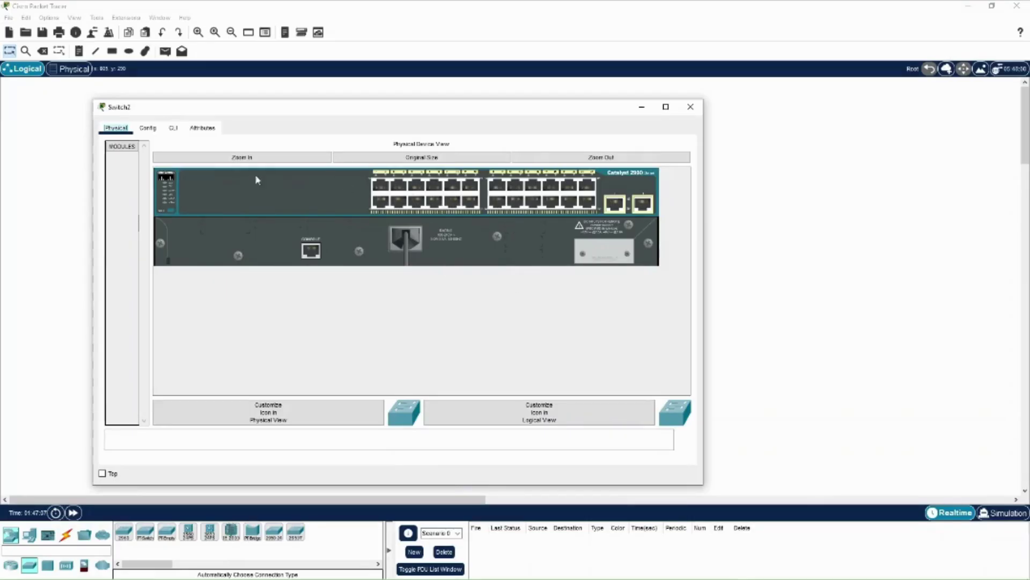
left_click(150, 132)
left_click(173, 129)
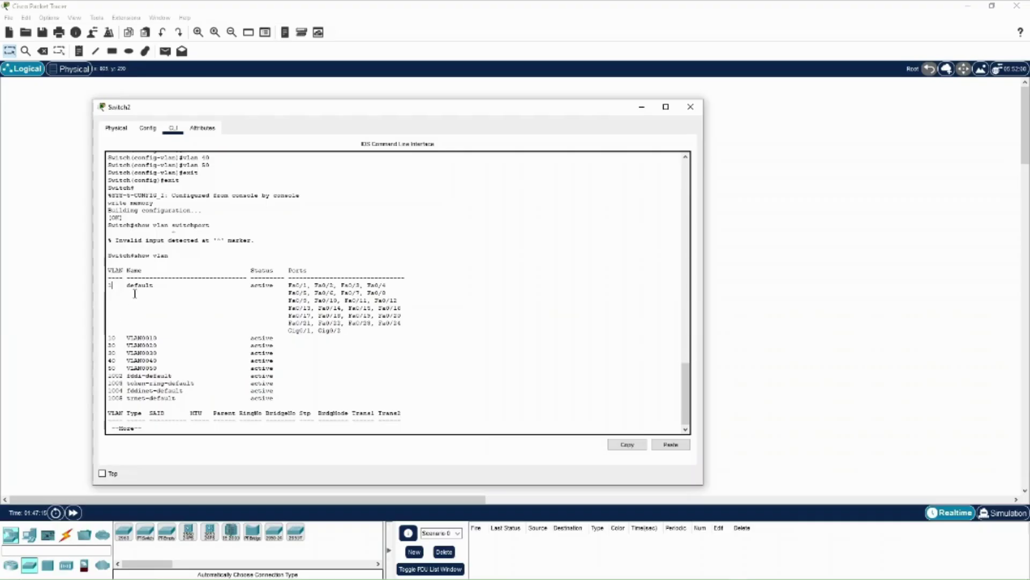
left_click_drag(127, 286, 163, 289)
left_click_drag(289, 285, 371, 330)
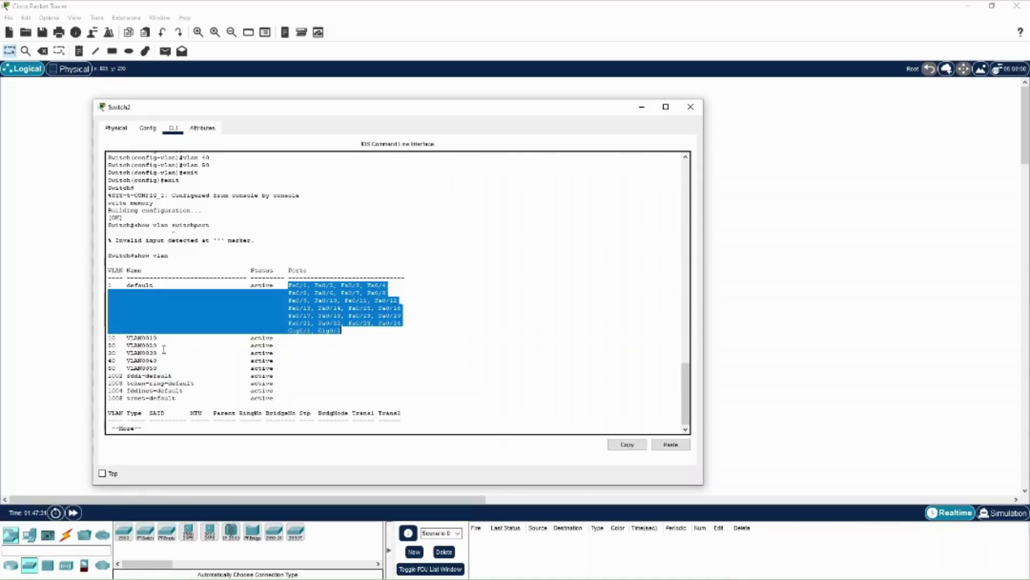
left_click(335, 363)
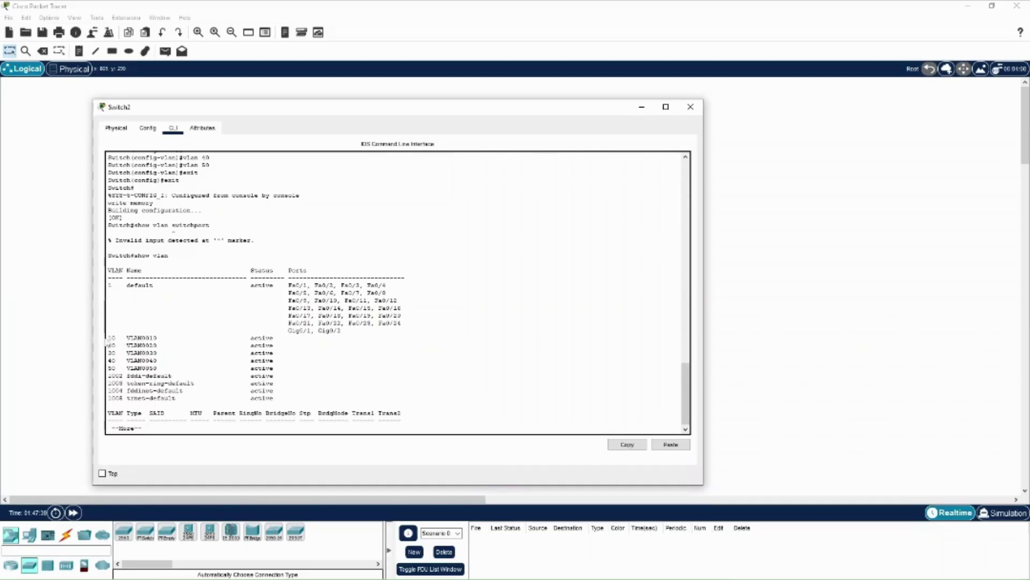
left_click_drag(109, 340, 116, 341)
left_click_drag(250, 337, 272, 337)
left_click_drag(108, 345, 116, 369)
left_click(111, 358)
Review the entered commands from en through write memory and show vlan, together with the VLAN table
scroll(194, 362, "up", 6)
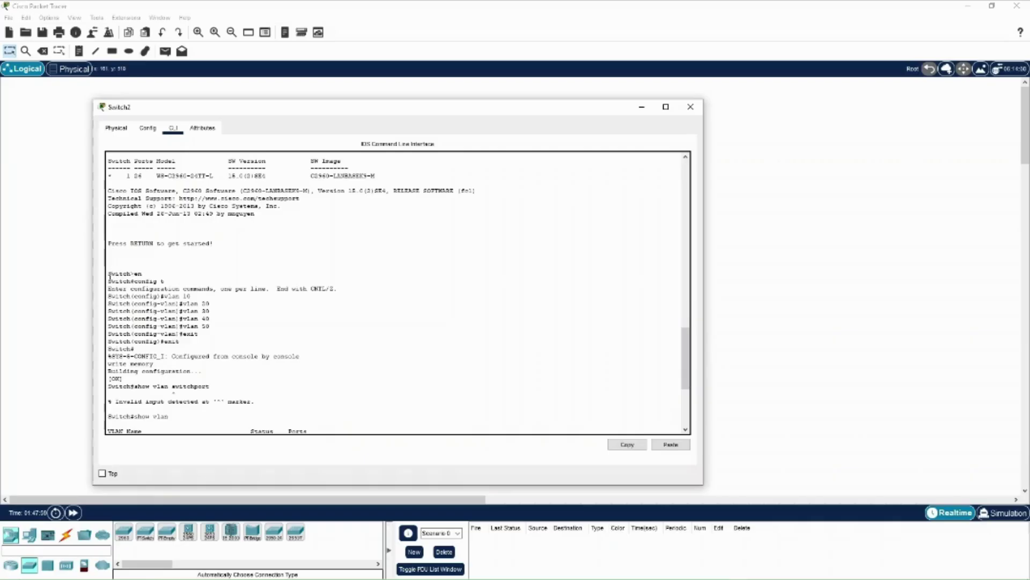
left_click_drag(108, 274, 151, 274)
left_click_drag(206, 340, 109, 367)
scroll(174, 384, "down", 3)
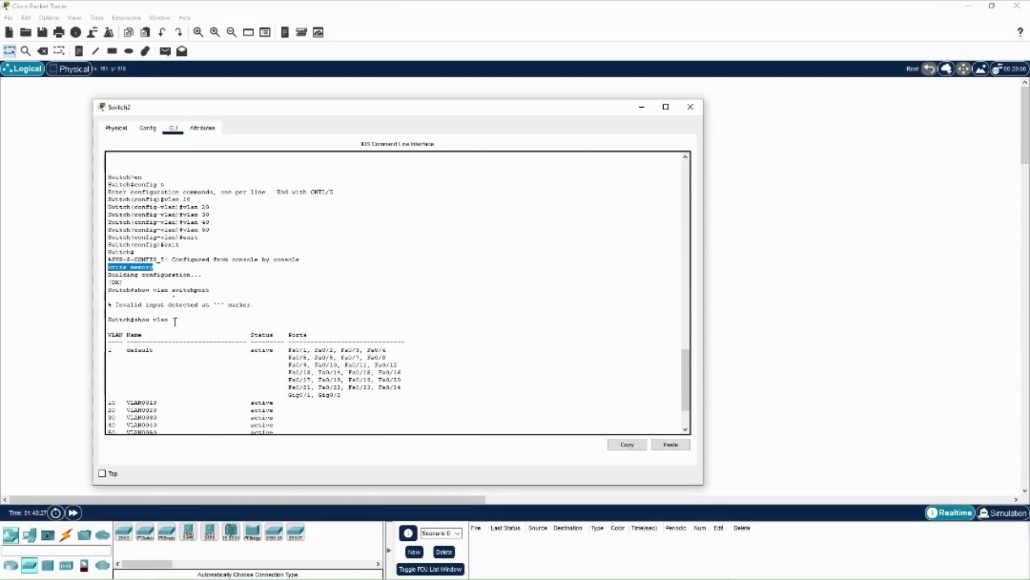
left_click_drag(175, 322, 107, 321)
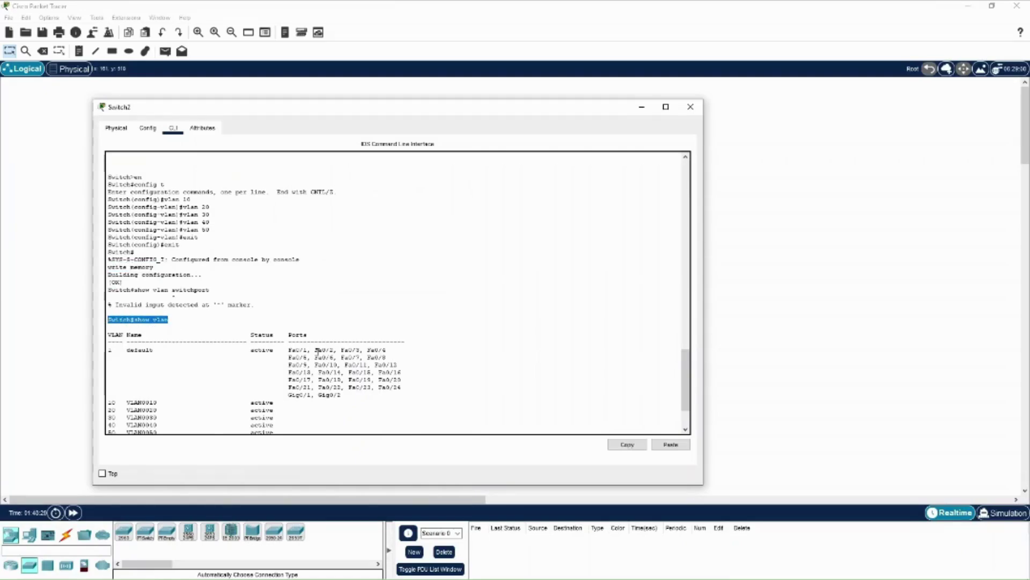
scroll(214, 370, "down", 2)
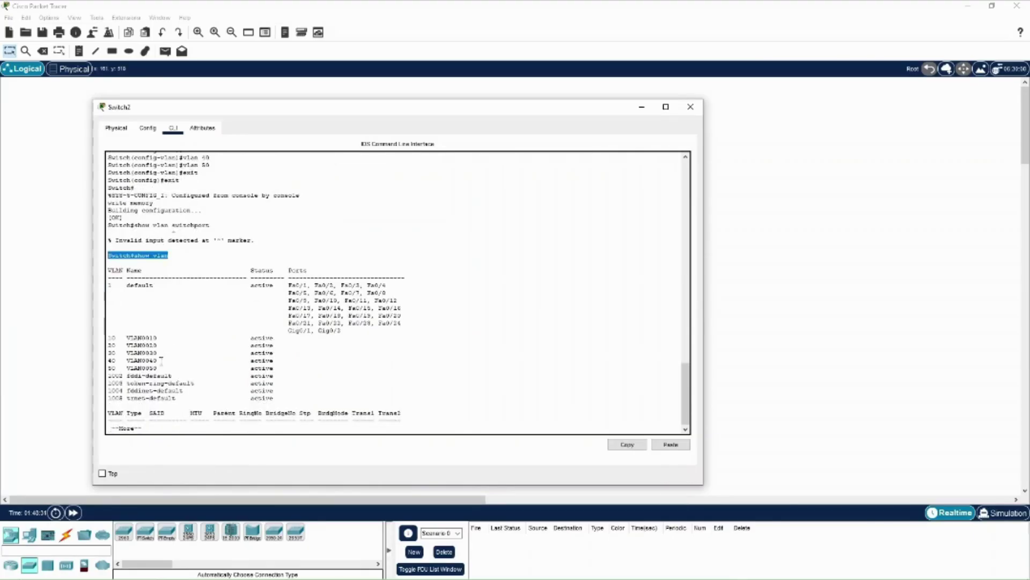